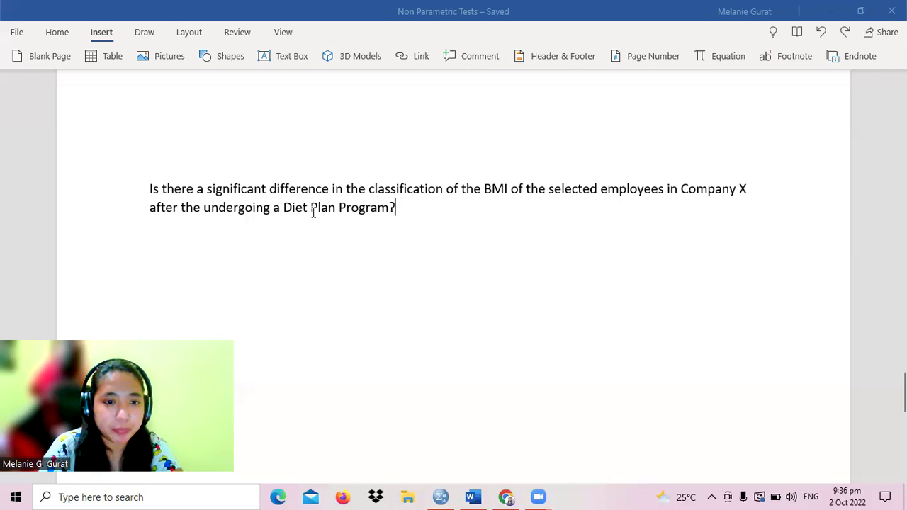
Delete the extra word "the" before "undergoing" in the research question.
left_click(204, 207)
key("BackSpace")
key("BackSpace")
key("BackSpace")
key("BackSpace")
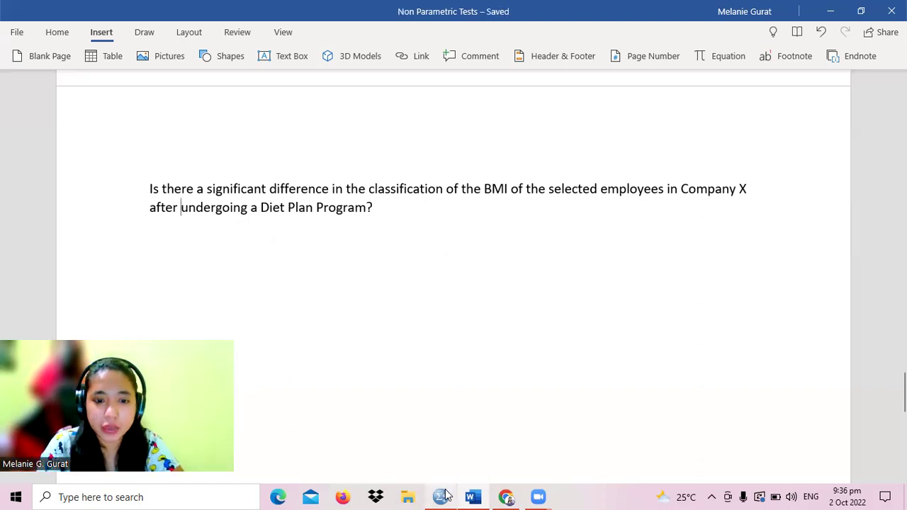
Switch to the data_BMI.sav dataset in SPSS and go through the BMI_B4 and BMI_after cases down to the last record.
mouse_move(445, 496)
left_click(430, 447)
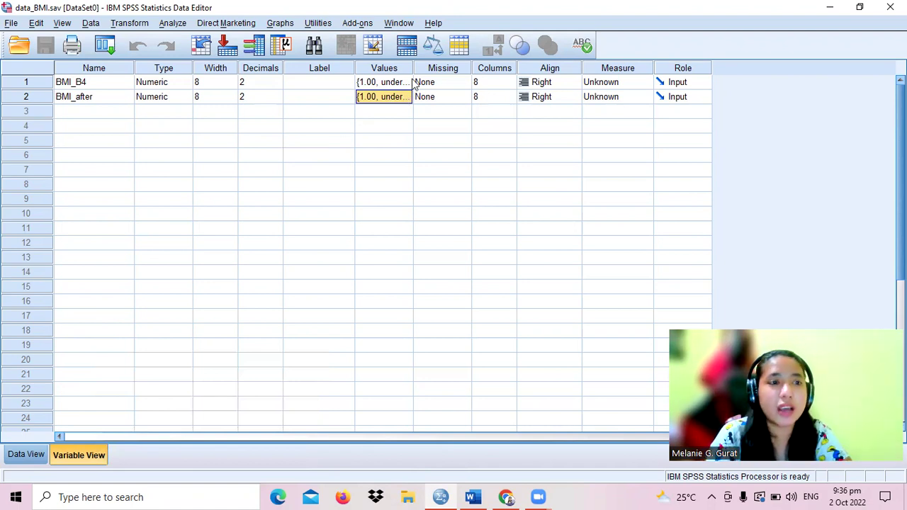
left_click(26, 453)
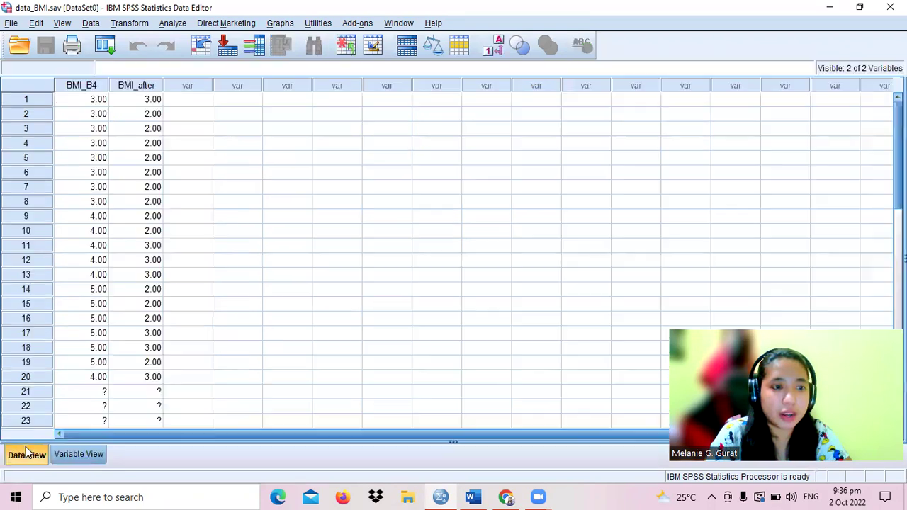
left_click(79, 119)
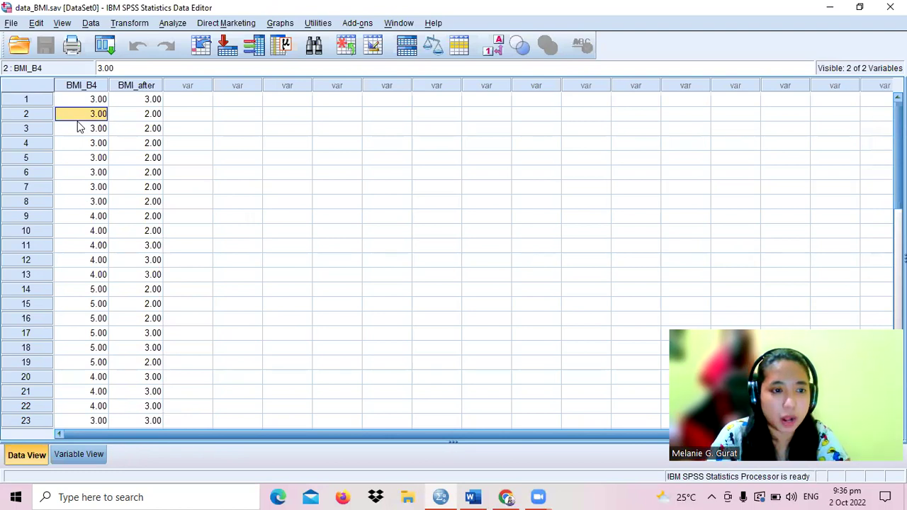
key("Up")
key("Down")
key("Down")
key("Down")
key("Down")
key("Down")
key("Down")
key("Down")
key("Down")
key("Down")
key("Down")
key("Down")
key("Down")
key("Down")
key("Down")
key("Down")
key("Down")
key("Down")
key("Down")
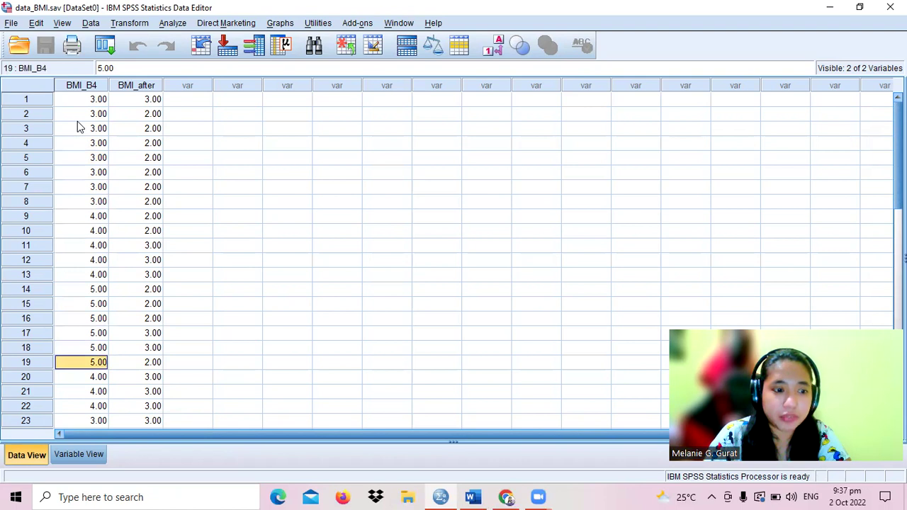
key("Down")
key("Down")
key("Down")
key("Down")
key("Down")
key("Down")
key("Down")
key("Down")
key("Down")
key("Down")
key("Down")
key("Down")
key("Down")
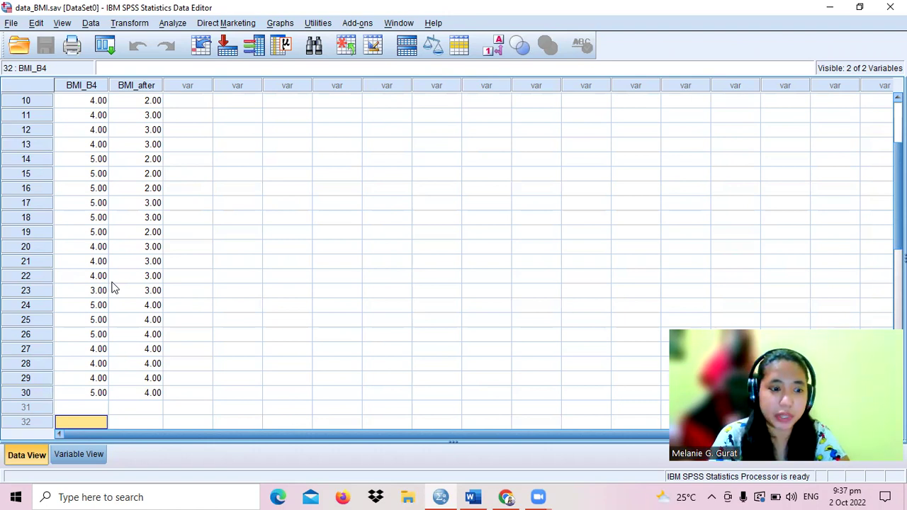
Review the value labels defined for the BMI_B4 variable and close them without making changes.
left_click(93, 457)
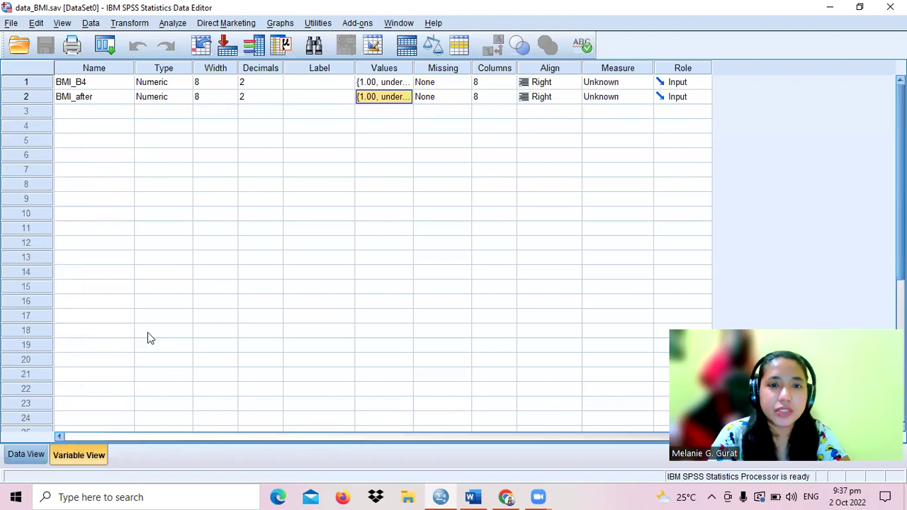
double_click(410, 84)
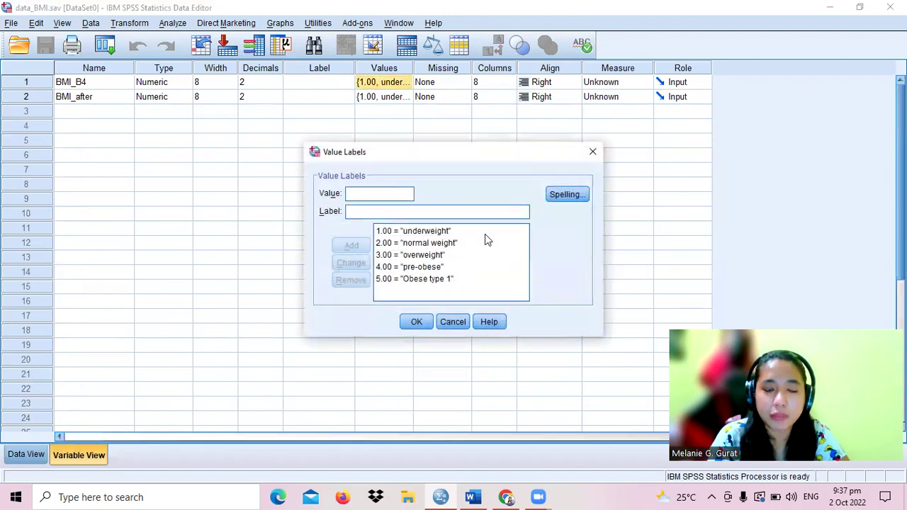
key("Tab")
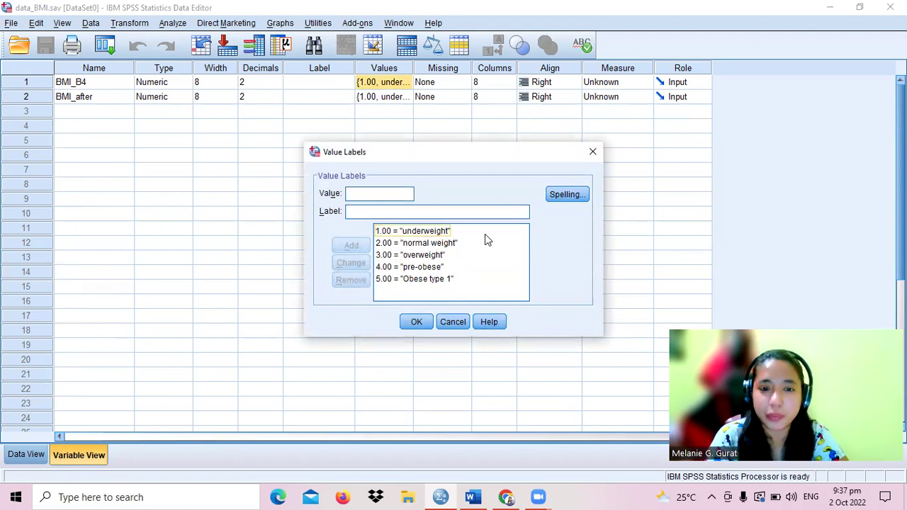
key("shift+Tab")
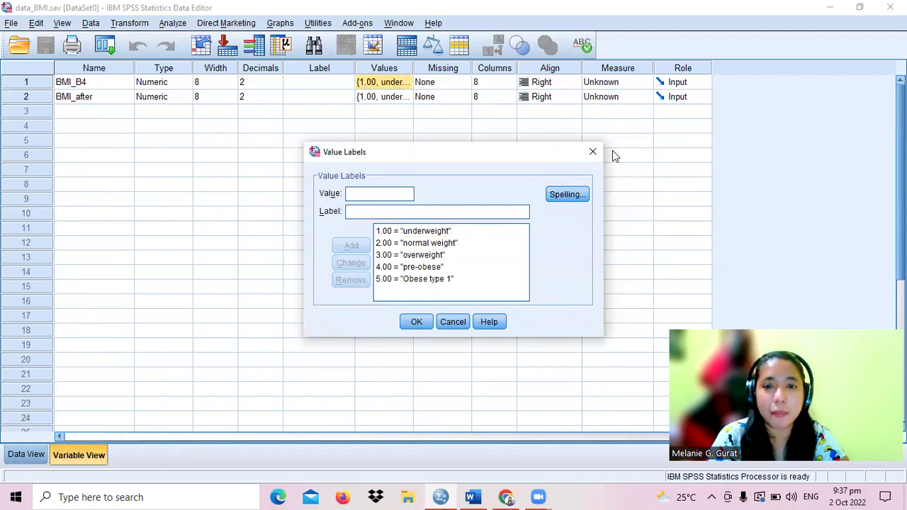
left_click(594, 152)
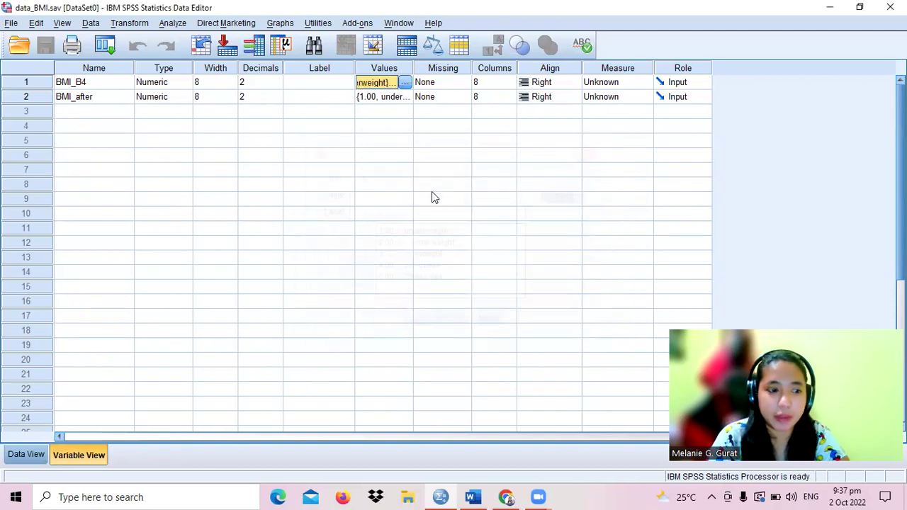
Sort the cases by BMI_B4 in ascending order and return to the data editor to view the sorted cases.
left_click(28, 455)
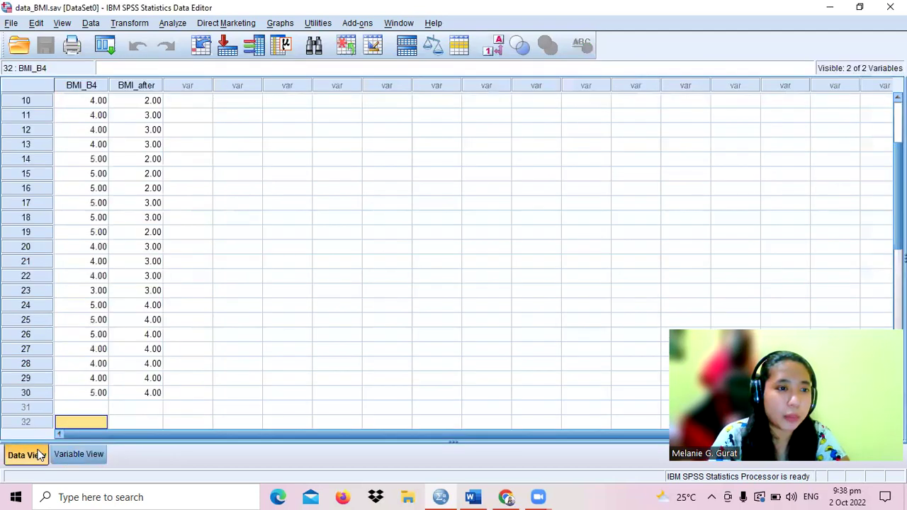
left_click(90, 85)
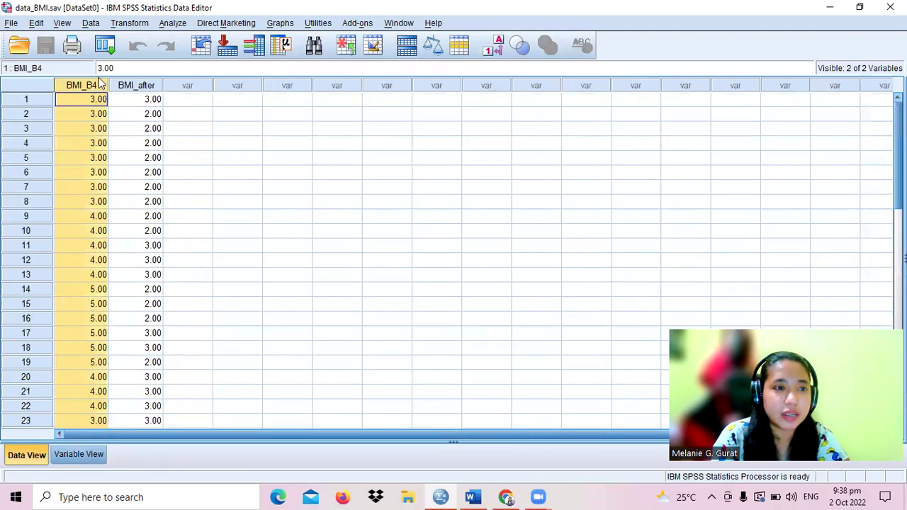
right_click(94, 88)
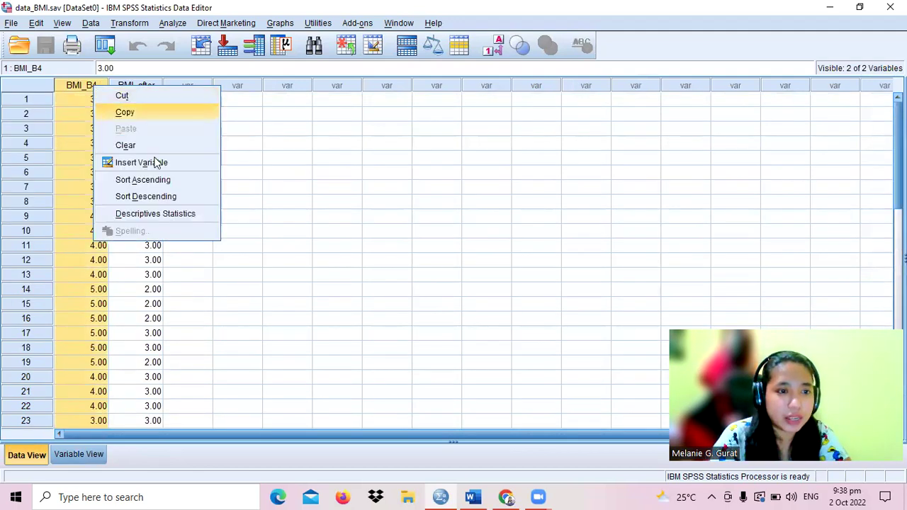
left_click(143, 180)
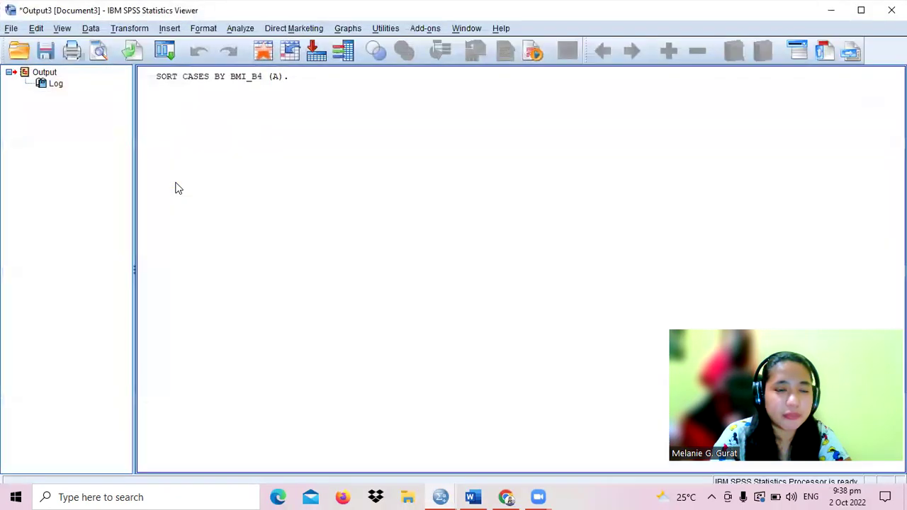
left_click(440, 496)
left_click(359, 445)
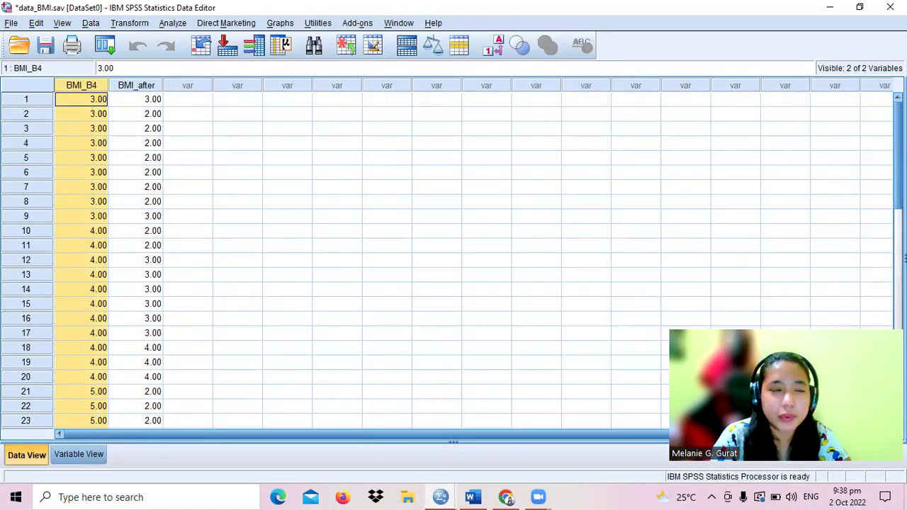
scroll(454, 260, "down", 7)
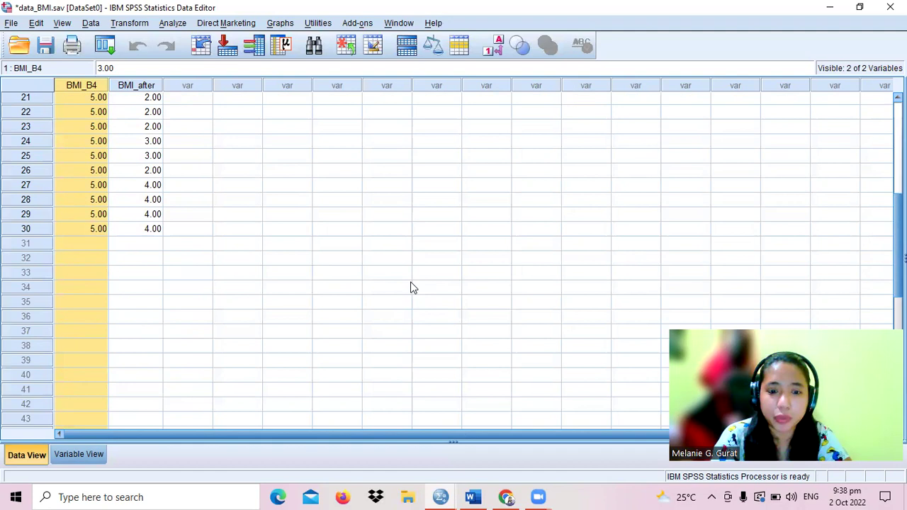
Switch to the Chrome article and examine Table 1 with the WHO and Asian BMI cut-offs per nutritional status.
mouse_move(509, 497)
left_click(489, 448)
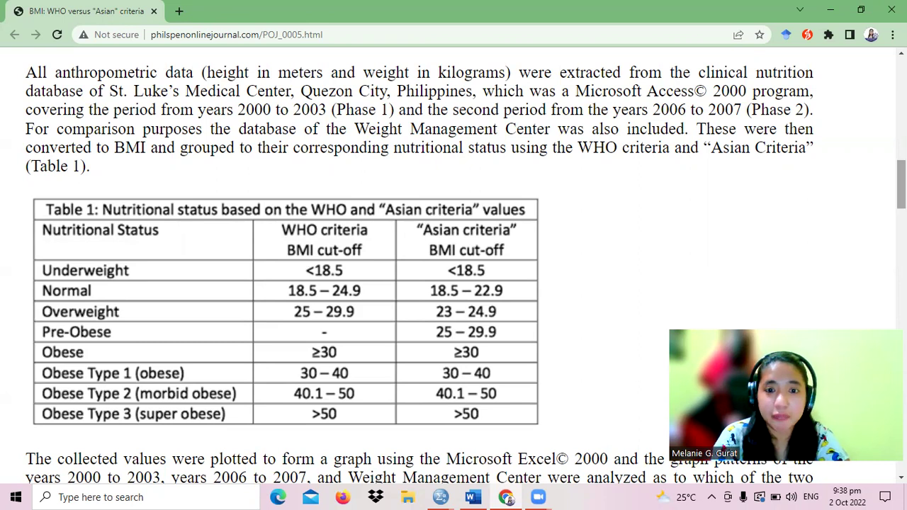
scroll(454, 269, "down", 3)
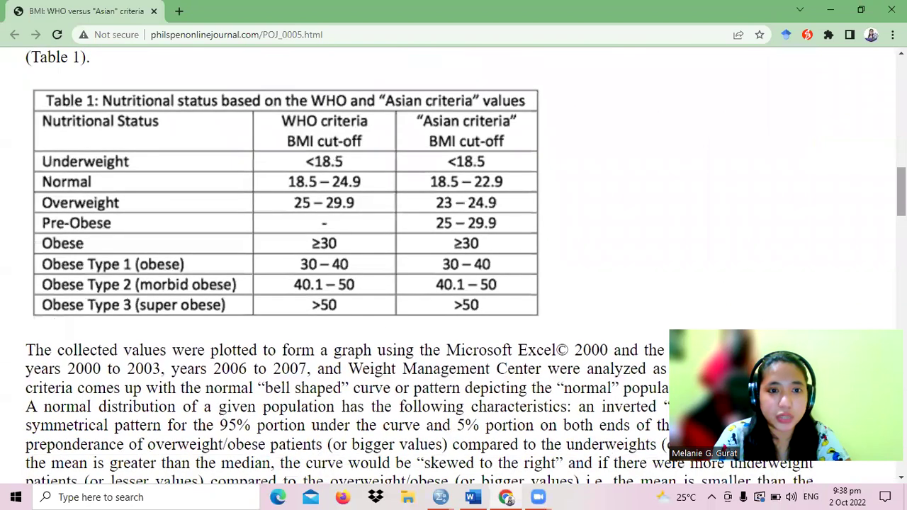
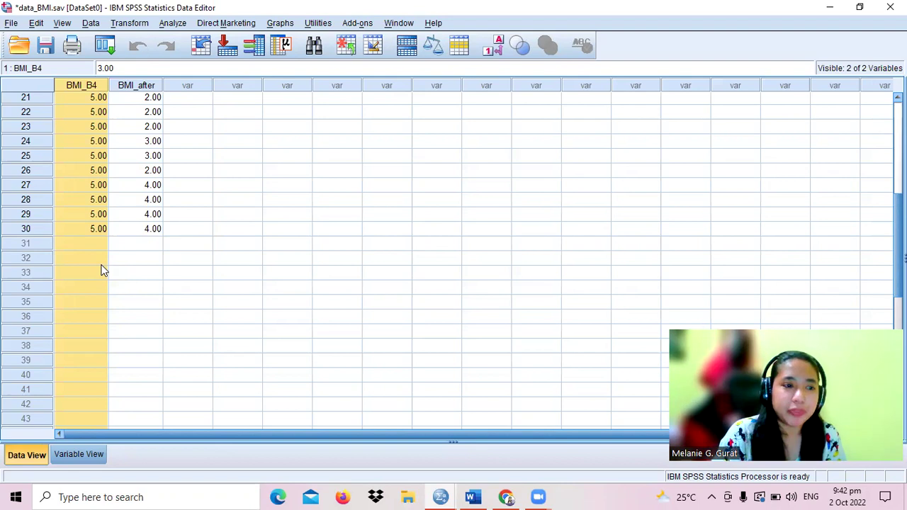
Handwrite the notes "Non Parametric" and "Not at least interval (ordinal)" on the screen beside the data.
left_click(204, 149)
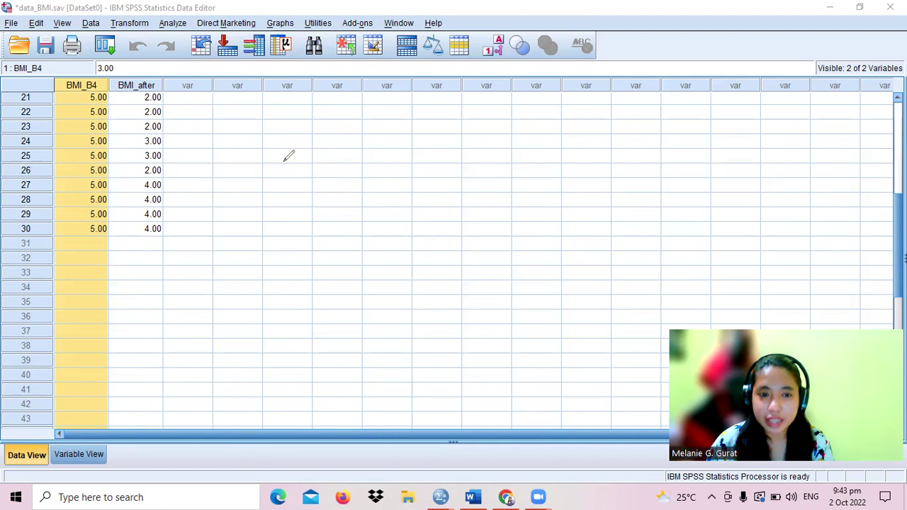
left_click_drag(276, 163, 276, 190)
mouse_move(271, 160)
left_mouse_down()
mouse_move(281, 174)
mouse_move(306, 160)
mouse_move(352, 168)
mouse_move(449, 151)
mouse_move(469, 156)
mouse_move(474, 172)
left_mouse_up()
left_click_drag(485, 159, 484, 172)
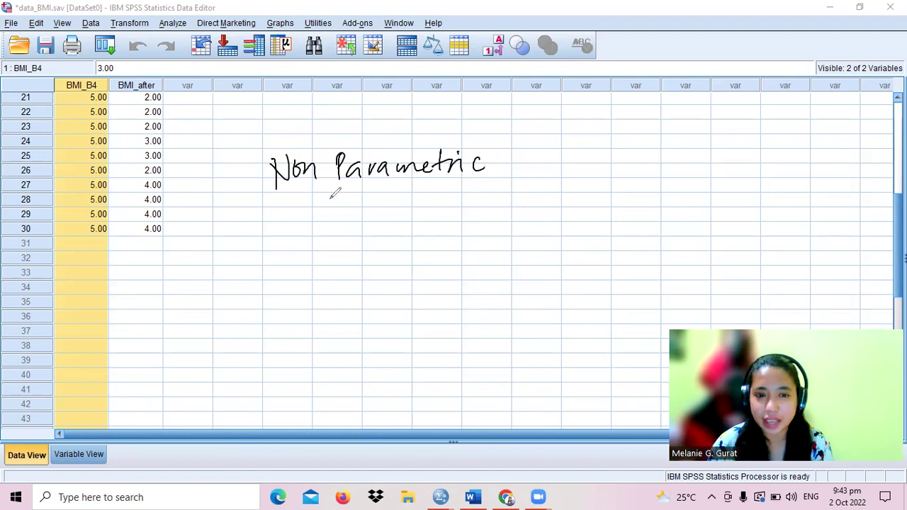
mouse_move(302, 210)
left_mouse_down()
mouse_move(328, 198)
mouse_move(411, 208)
mouse_move(457, 200)
mouse_move(489, 213)
mouse_move(588, 190)
mouse_move(607, 205)
mouse_move(626, 193)
mouse_move(663, 200)
mouse_move(700, 190)
mouse_move(718, 209)
left_mouse_up()
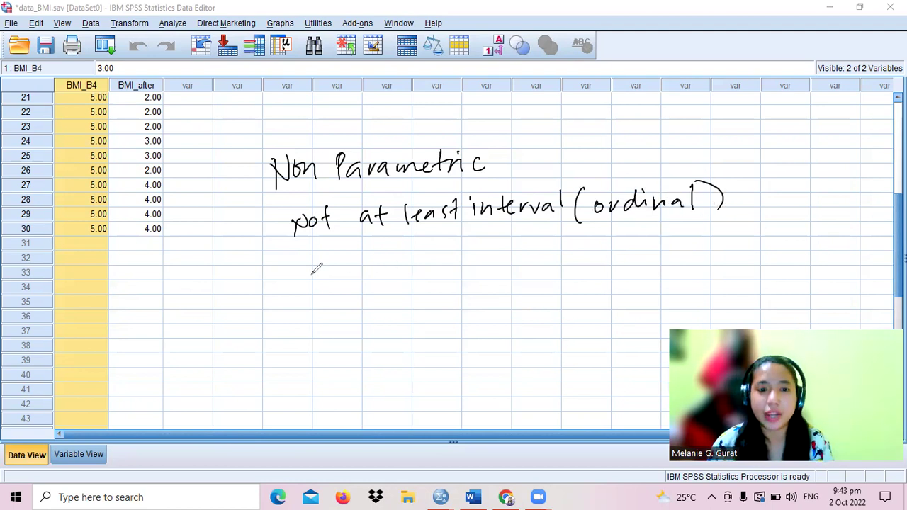
Handwrite the notes "No. of samples - 30" and "Data is Normal" below the ordinal note.
left_click_drag(307, 269, 313, 287)
mouse_move(319, 273)
left_mouse_down()
mouse_move(341, 280)
mouse_move(411, 251)
mouse_move(469, 264)
mouse_move(540, 246)
mouse_move(575, 252)
left_mouse_up()
left_click(350, 279)
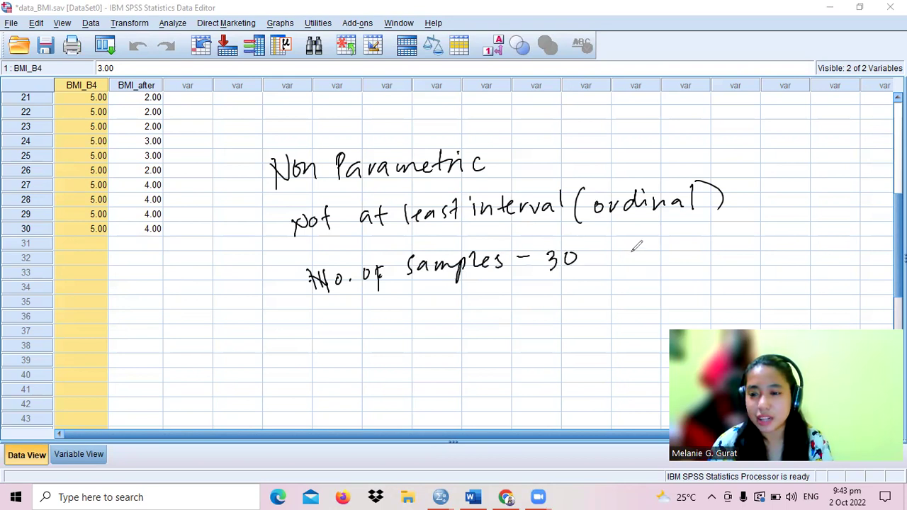
mouse_move(625, 236)
left_mouse_down()
mouse_move(623, 254)
mouse_move(679, 238)
mouse_move(720, 247)
mouse_move(759, 225)
mouse_move(830, 226)
mouse_move(832, 238)
left_mouse_up()
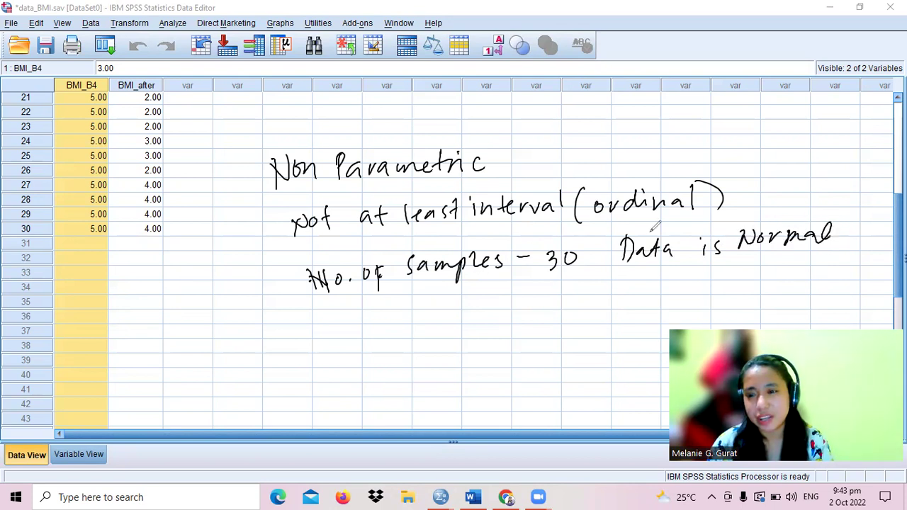
Underline "Data is Normal" and "ordinal" twice each and draw a curved arrow from the normality note up to the ordinal note.
mouse_move(640, 282)
left_mouse_down()
mouse_move(775, 252)
mouse_move(645, 286)
left_mouse_up()
mouse_move(793, 227)
left_mouse_down()
mouse_move(846, 197)
mouse_move(771, 182)
mouse_move(749, 197)
mouse_move(764, 190)
left_mouse_up()
left_click_drag(621, 218, 718, 212)
left_click_drag(647, 228, 724, 221)
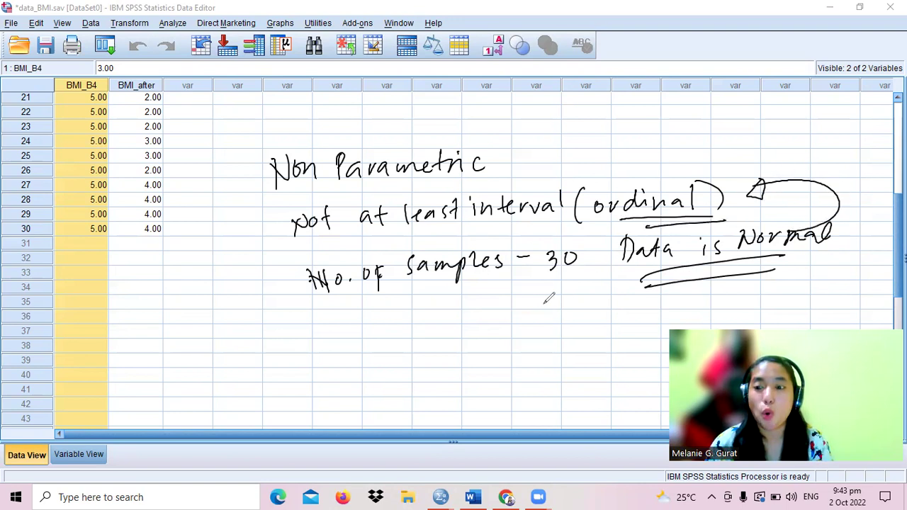
Handwrite the bracketed note "We are not concern if the data is normal or not" under the sample-size note.
mouse_move(295, 290)
left_mouse_down()
mouse_move(306, 341)
mouse_move(348, 318)
mouse_move(365, 320)
left_mouse_up()
mouse_move(419, 300)
left_mouse_down()
mouse_move(405, 321)
mouse_move(445, 292)
mouse_move(450, 315)
mouse_move(498, 312)
mouse_move(500, 302)
mouse_move(516, 316)
left_mouse_up()
left_click_drag(510, 298, 525, 295)
mouse_move(374, 378)
left_mouse_down()
mouse_move(414, 357)
mouse_move(456, 367)
mouse_move(489, 360)
mouse_move(552, 325)
mouse_move(576, 342)
left_mouse_up()
mouse_move(449, 398)
left_mouse_down()
mouse_move(434, 415)
mouse_move(532, 375)
mouse_move(632, 359)
mouse_move(650, 340)
left_mouse_up()
mouse_move(554, 413)
left_mouse_down()
mouse_move(616, 397)
mouse_move(642, 378)
left_mouse_up()
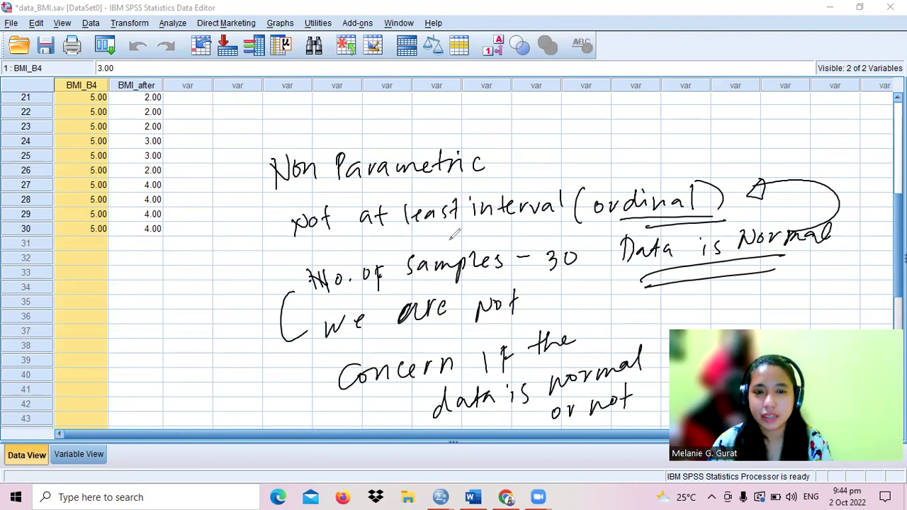
Double-underline "Not at least interval" and circle the "Non Parametric" heading.
left_click_drag(302, 252, 499, 239)
left_click_drag(360, 248, 501, 228)
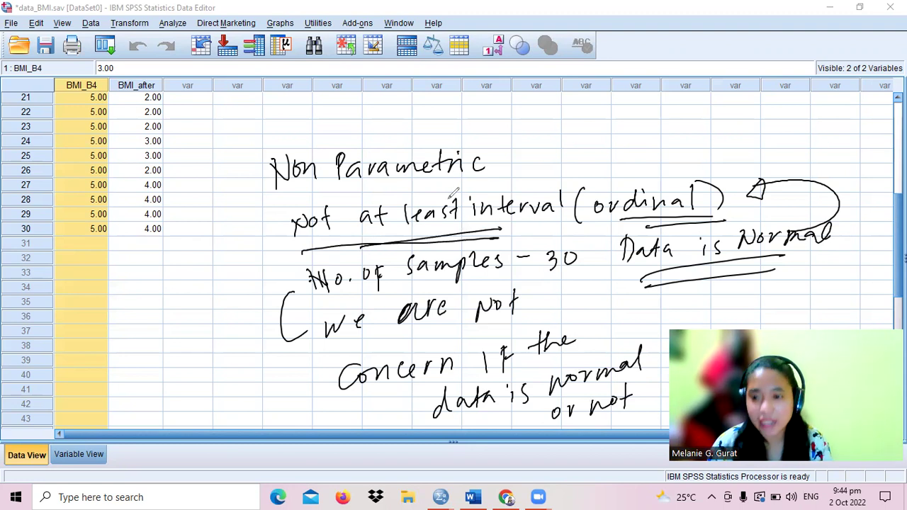
mouse_move(330, 149)
left_mouse_down()
mouse_move(245, 192)
mouse_move(480, 117)
mouse_move(319, 142)
left_mouse_up()
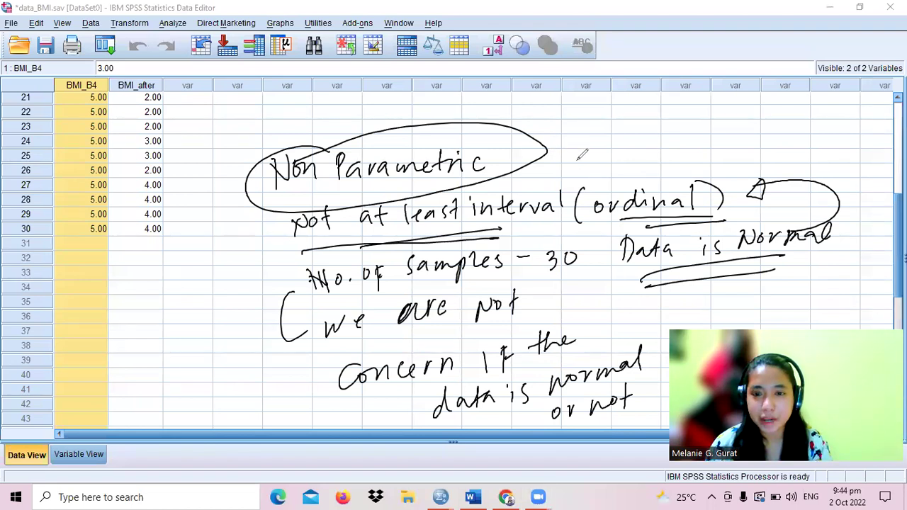
Handwrite "Wilcoxon Sign Ranked" beside the circled heading with the first word underlined, and clear all annotations from the screen.
mouse_move(566, 141)
left_mouse_down()
mouse_move(565, 165)
mouse_move(589, 138)
mouse_move(691, 152)
mouse_move(680, 165)
mouse_move(711, 126)
mouse_move(751, 142)
mouse_move(860, 137)
mouse_move(836, 139)
left_mouse_up()
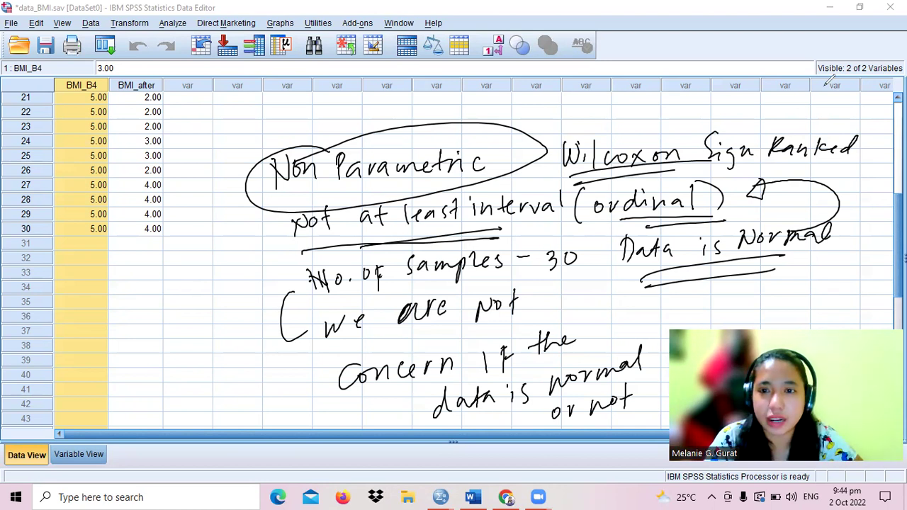
key("e")
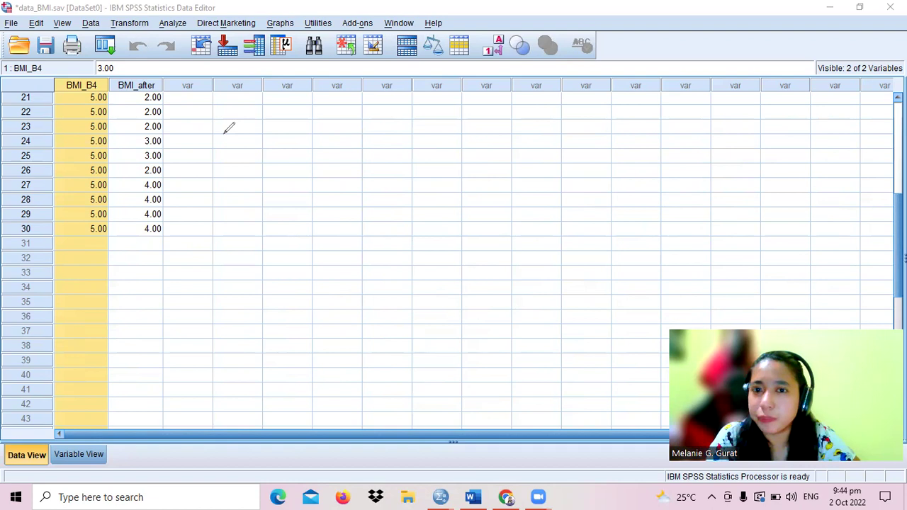
key("Escape")
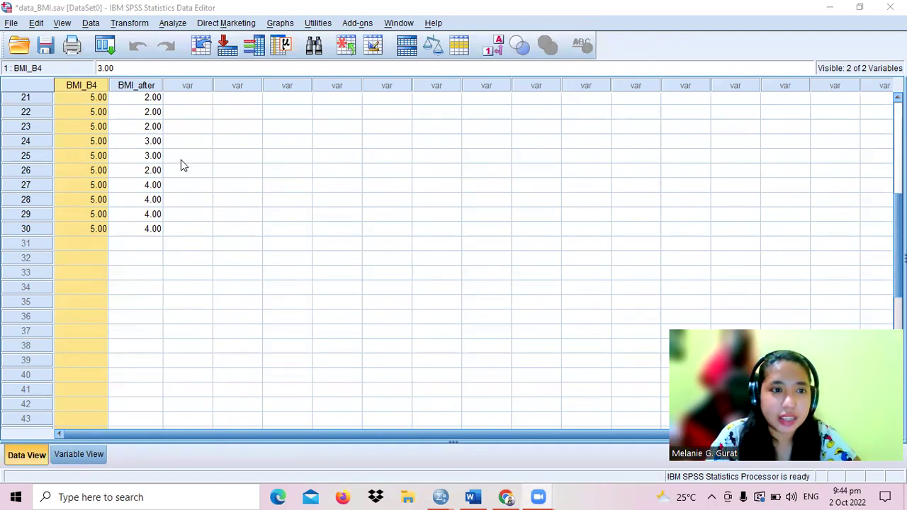
left_click(172, 27)
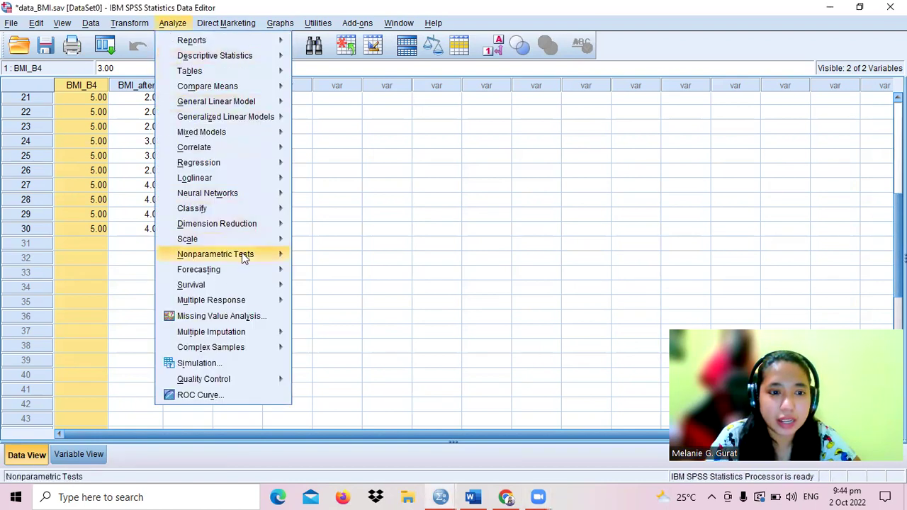
mouse_move(241, 255)
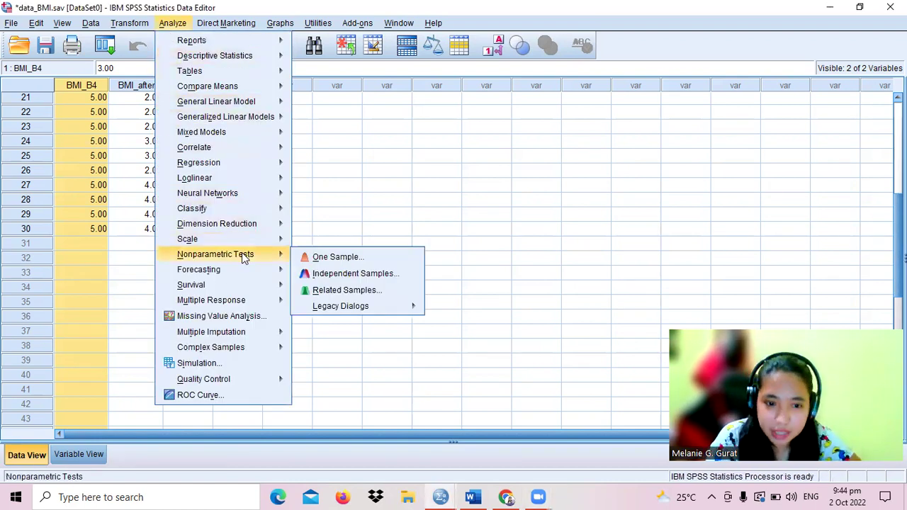
mouse_move(389, 316)
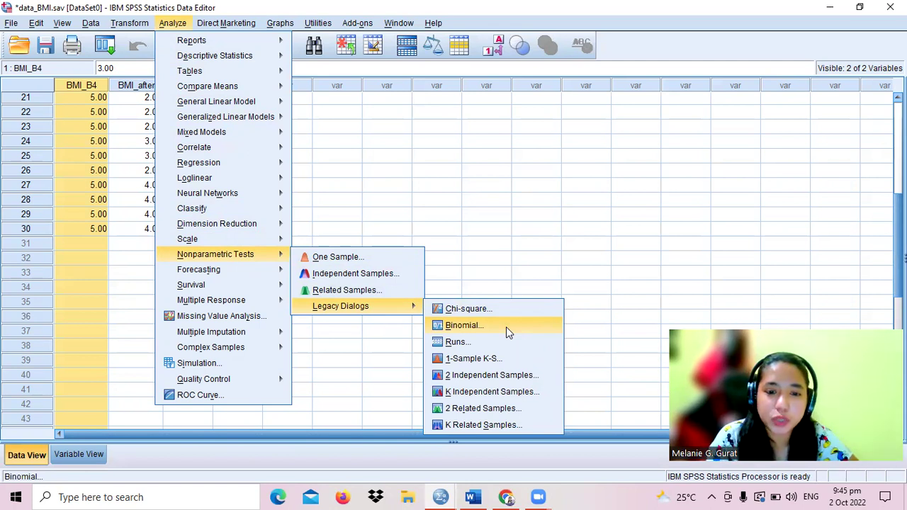
left_click(498, 411)
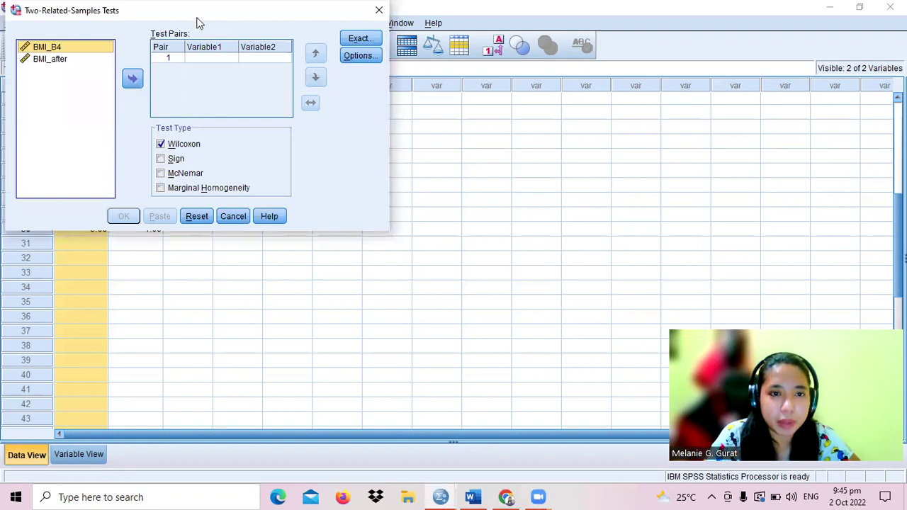
left_click_drag(199, 23, 266, 148)
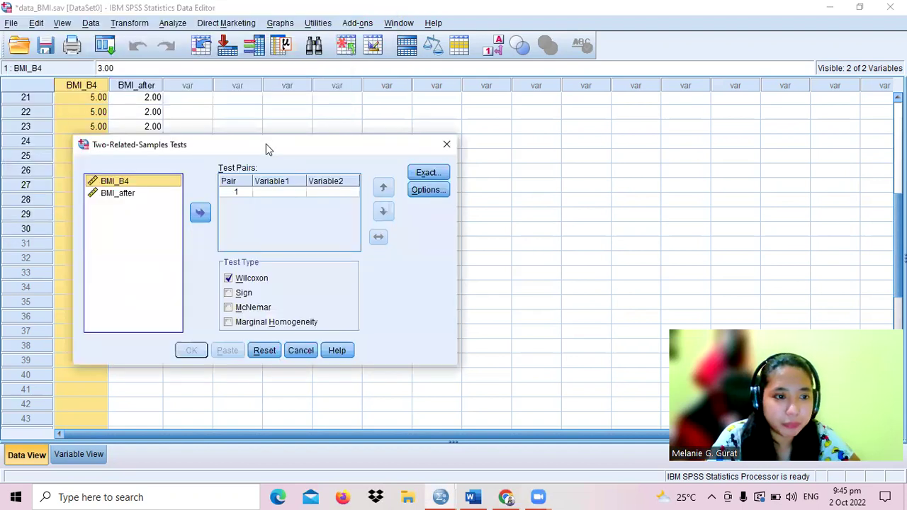
left_click(126, 195, "ctrl")
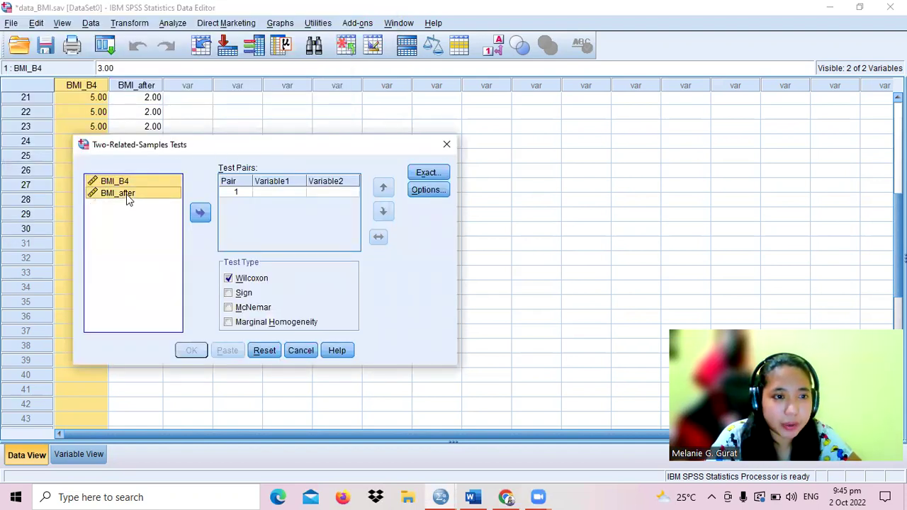
left_click(199, 212)
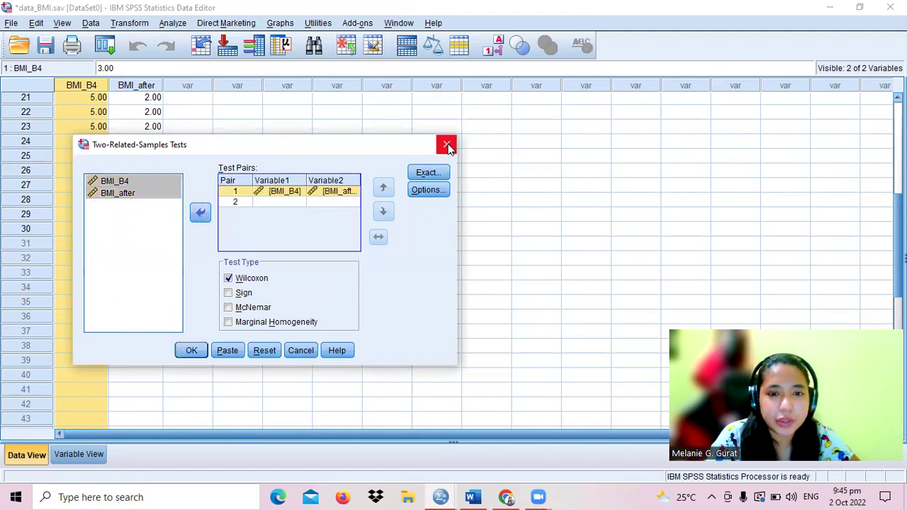
left_click(446, 144)
Set the measurement level of both BMI_B4 and BMI_after to Ordinal.
left_click(98, 454)
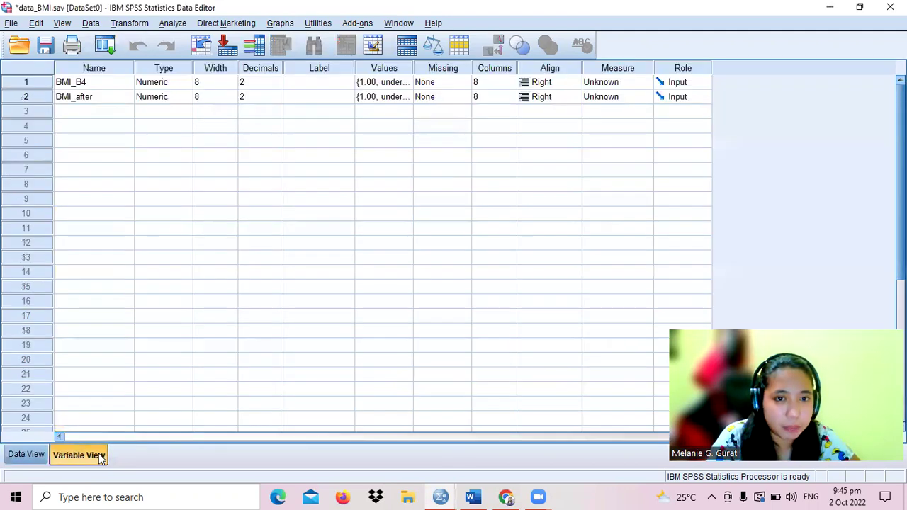
left_click(624, 83)
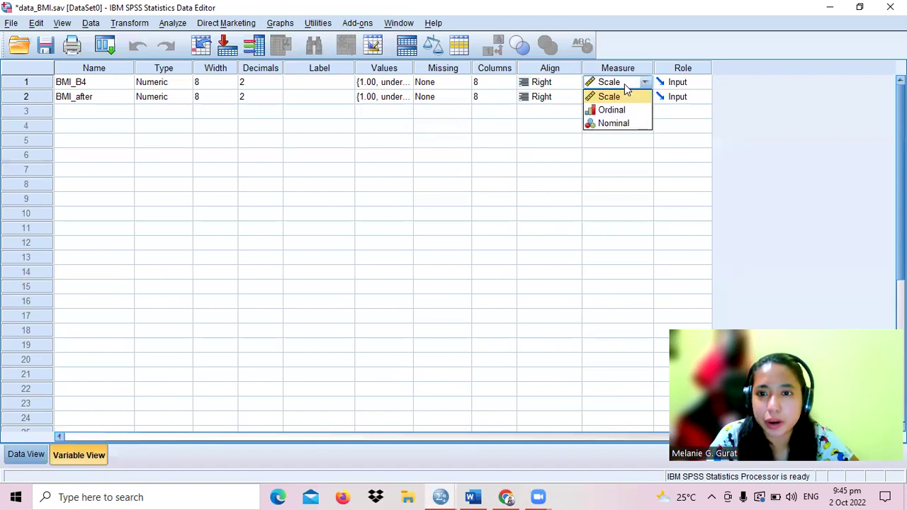
left_click(612, 116)
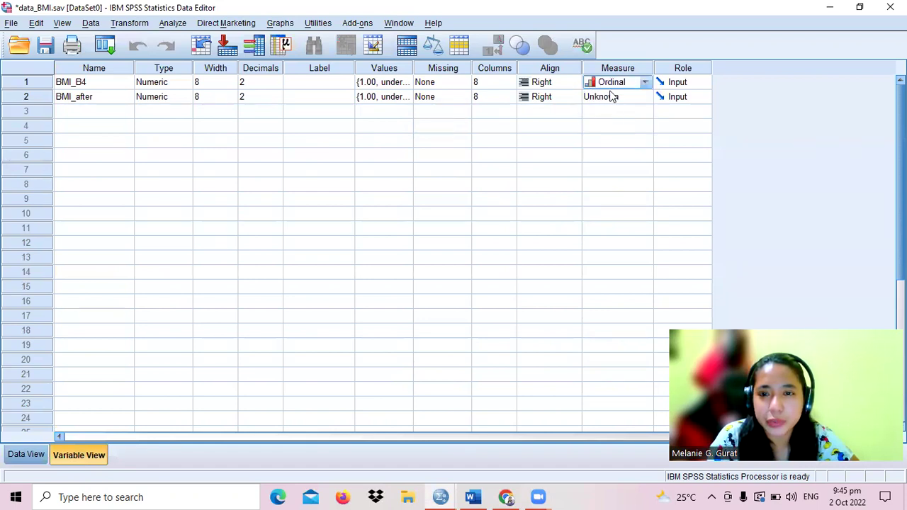
left_click(612, 97)
left_click(608, 128)
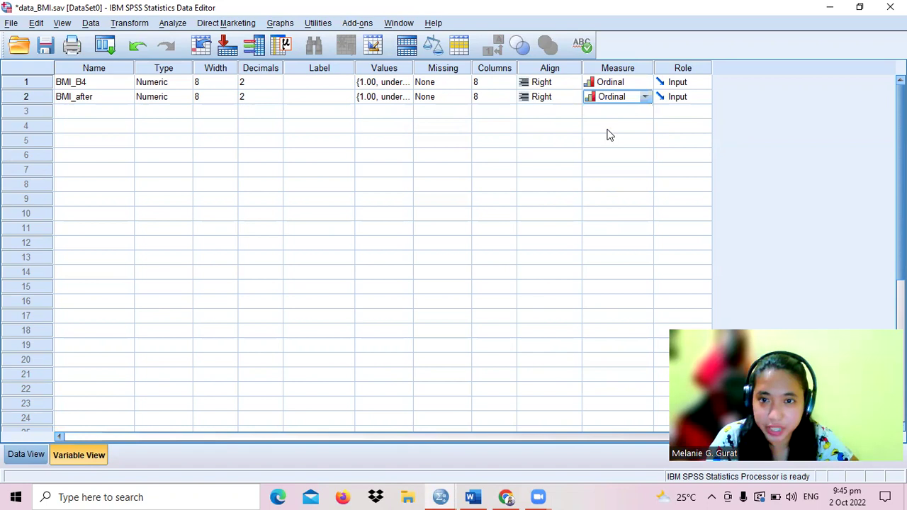
Run the legacy nonparametric 2 Related Samples test with the Wilcoxon type, pairing BMI_B4 as Variable1 with BMI_after as Variable2.
left_click(127, 24)
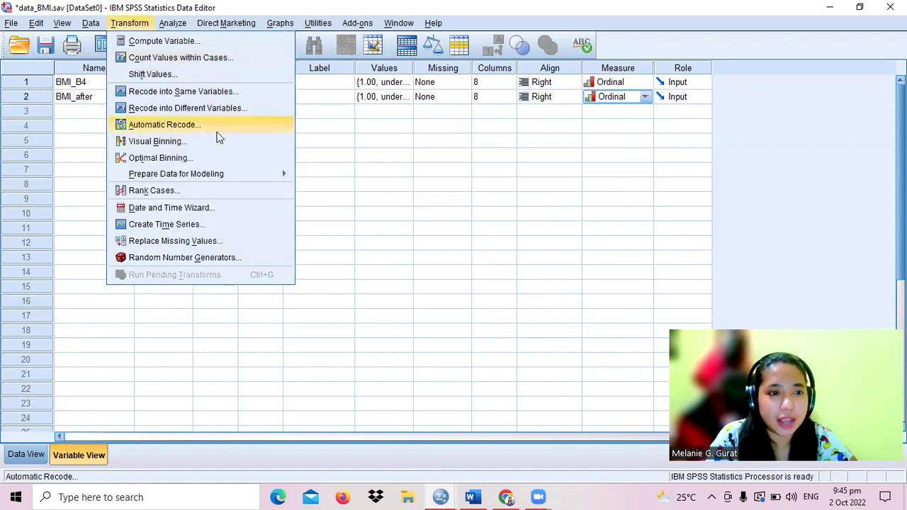
left_click(172, 23)
mouse_move(245, 256)
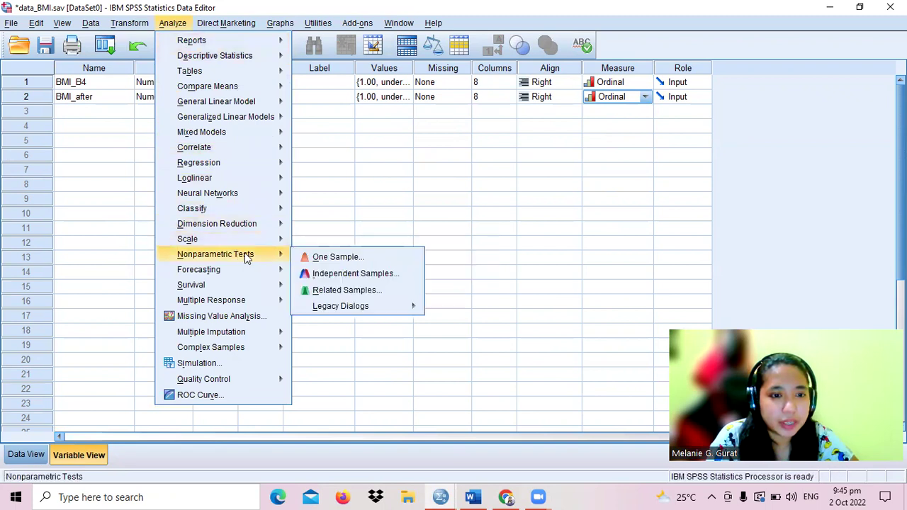
mouse_move(365, 314)
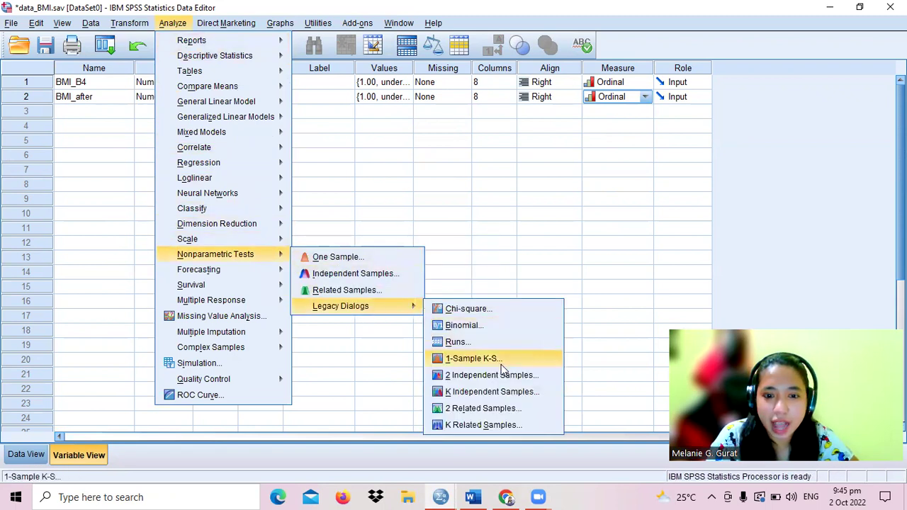
left_click(499, 409)
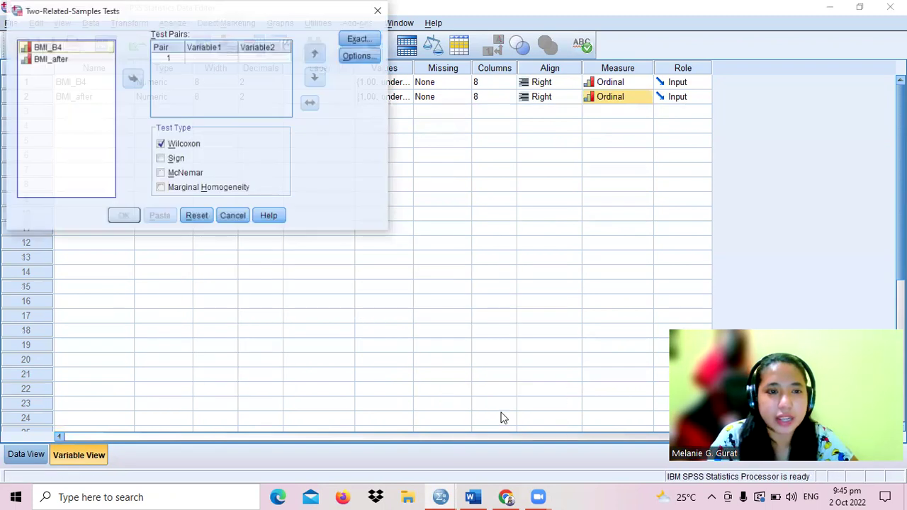
left_click(54, 62)
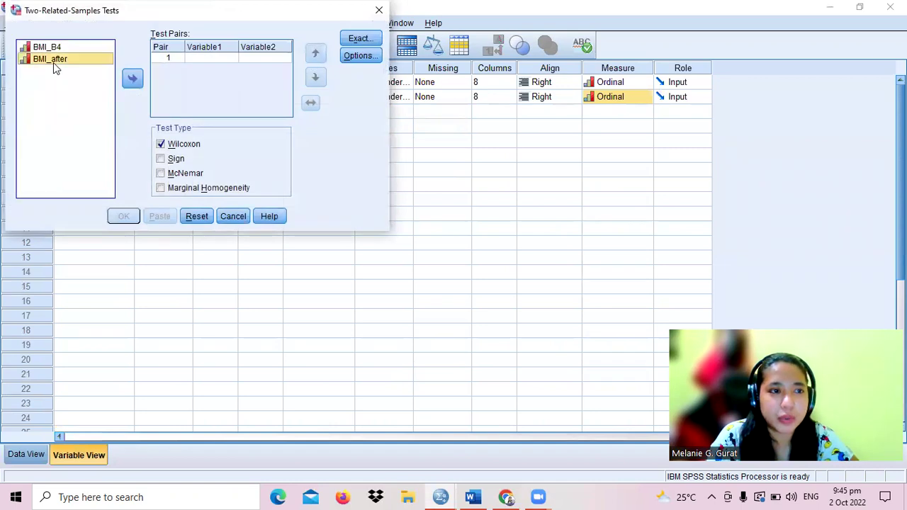
double_click(50, 52)
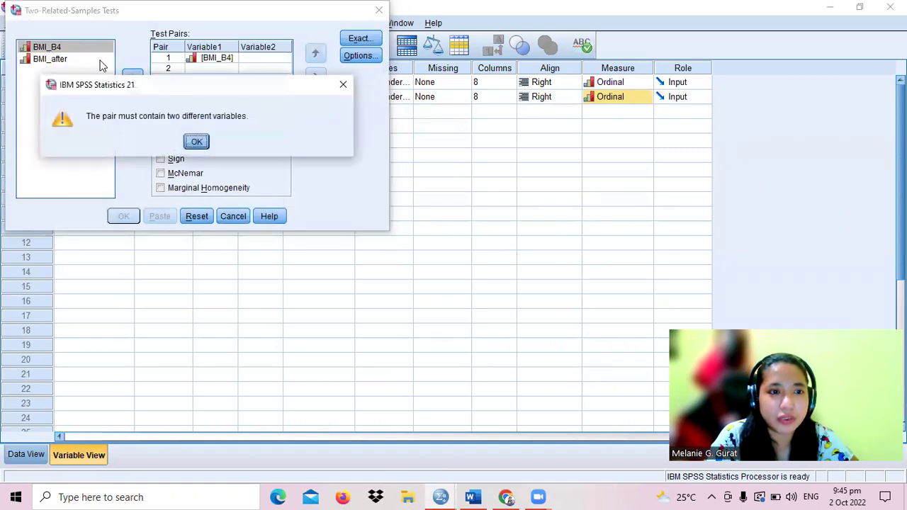
left_click(196, 142)
left_click(47, 63)
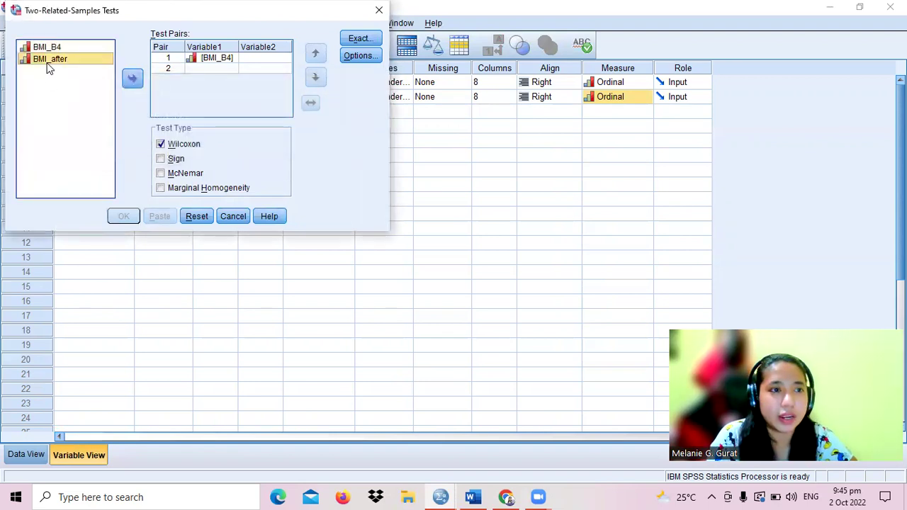
left_click(133, 78)
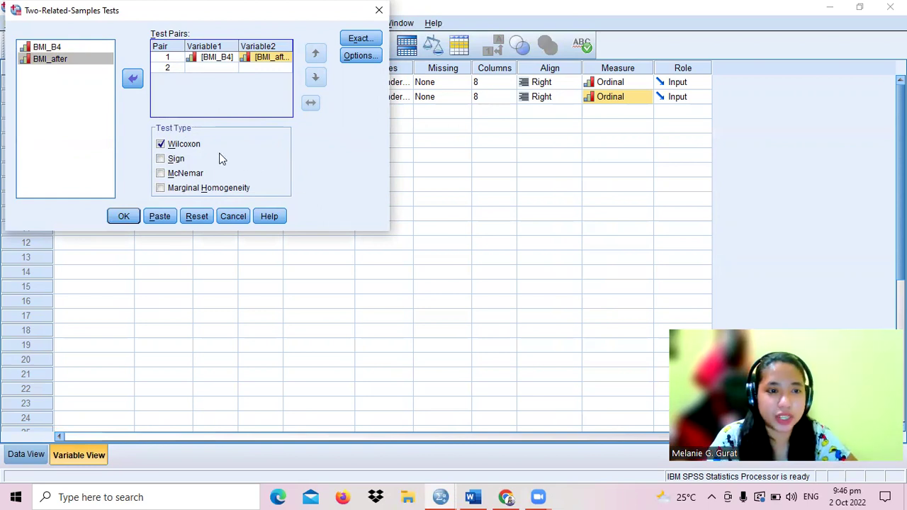
left_click(122, 216)
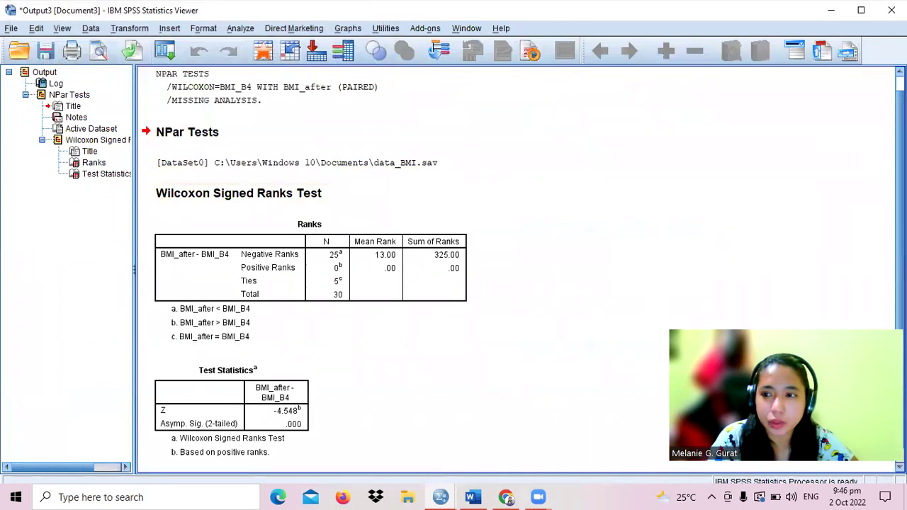
Capture the Wilcoxon Signed Ranks Test output, from its heading down to the Test Statistics footnotes, with the Snipping Tool.
scroll(517, 269, "down", 1)
left_click(391, 227)
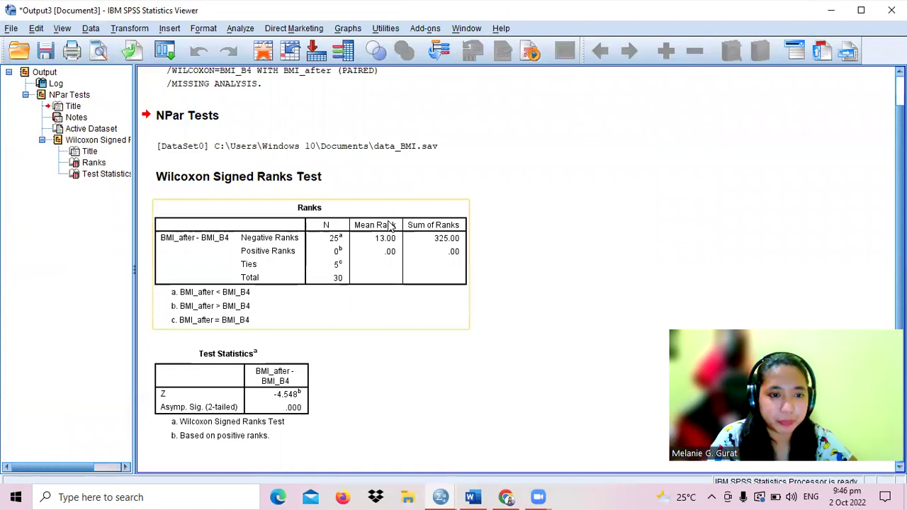
left_click(362, 234)
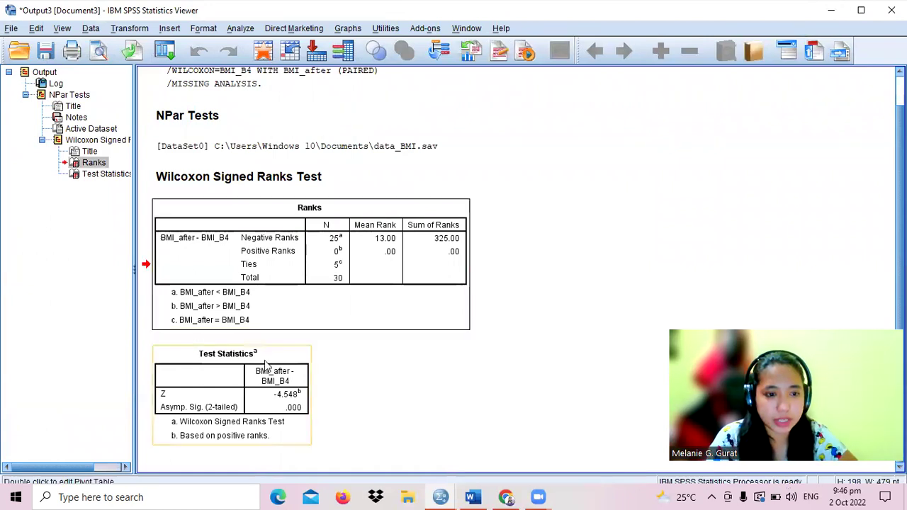
left_click(226, 497)
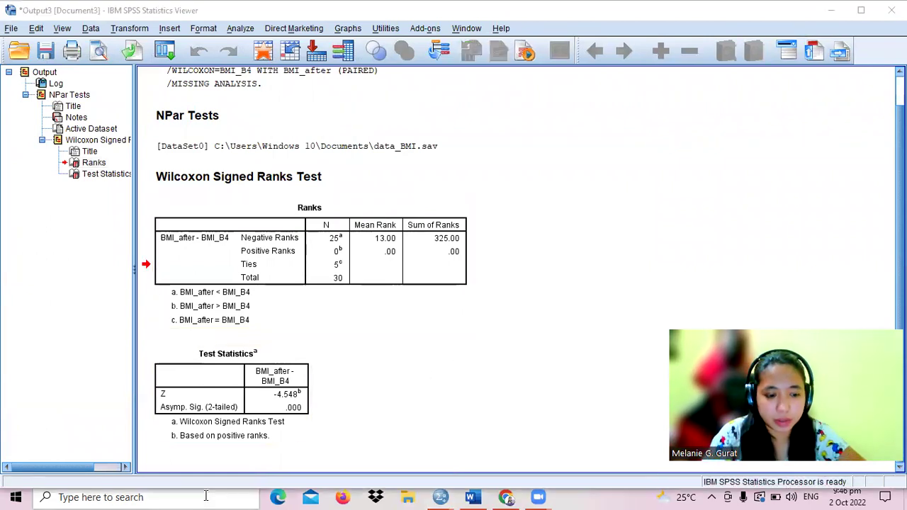
type("sni")
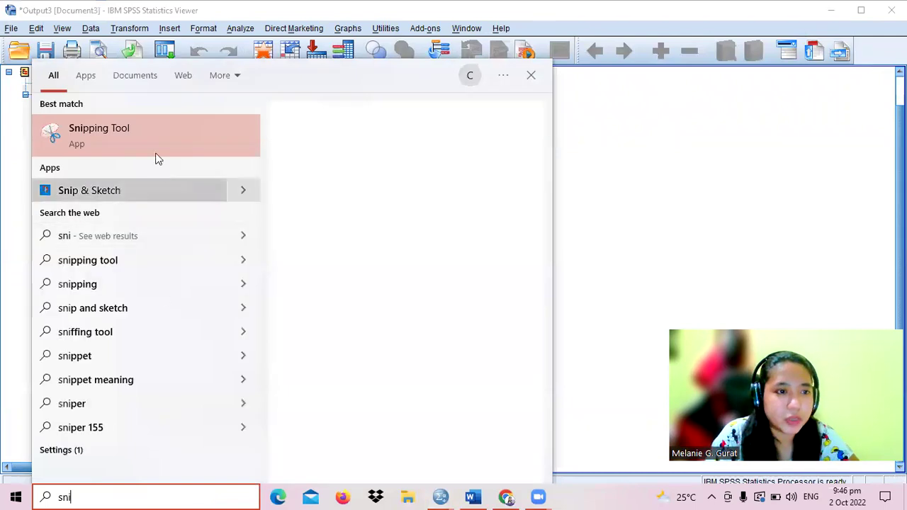
left_click(153, 143)
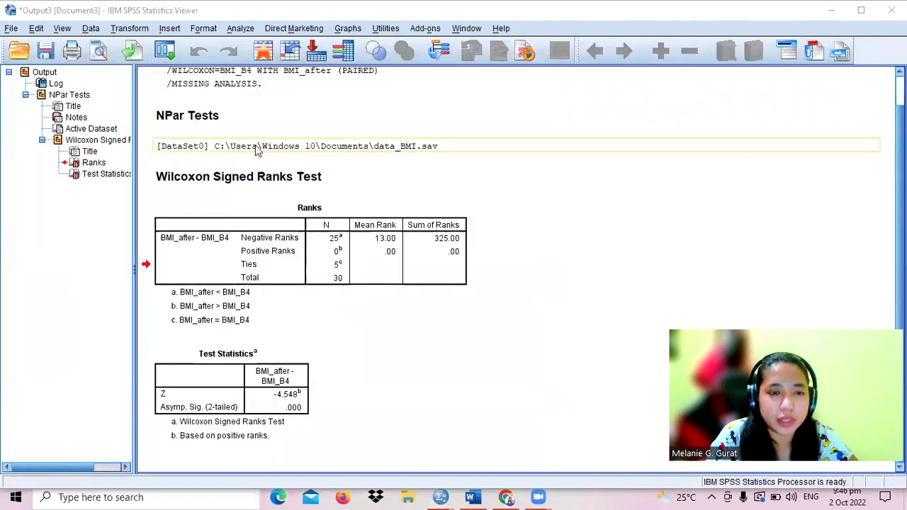
left_click(628, 83)
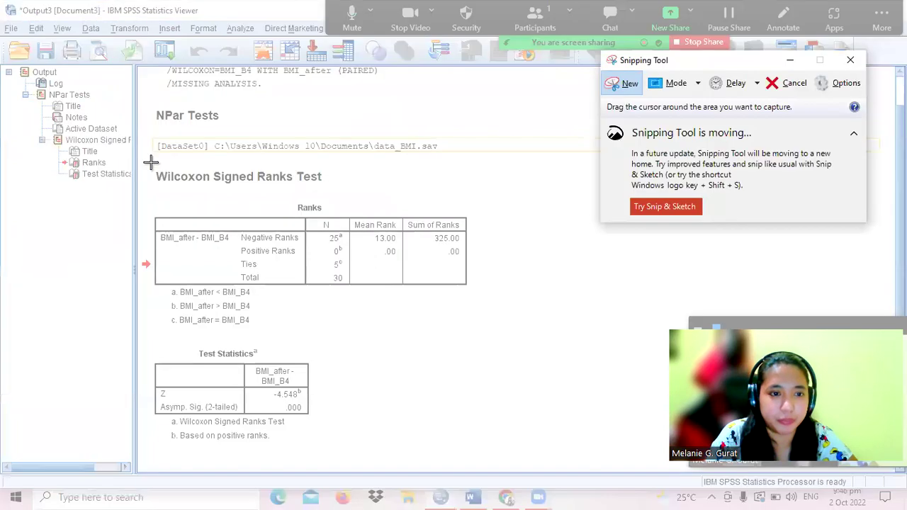
left_click_drag(151, 163, 518, 449)
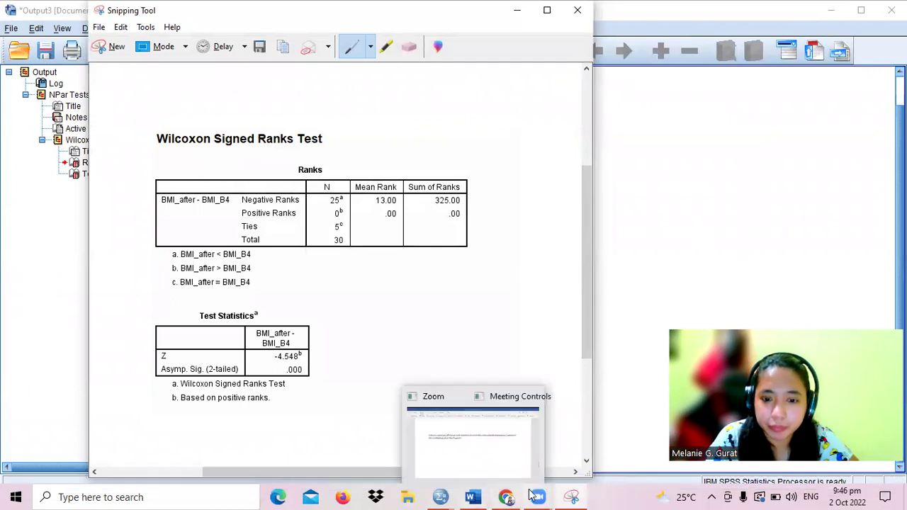
Switch to the Non Parametric Tests document in Word and paste the captured output below the research question about the Diet Plan Program.
mouse_move(473, 496)
left_click(464, 456)
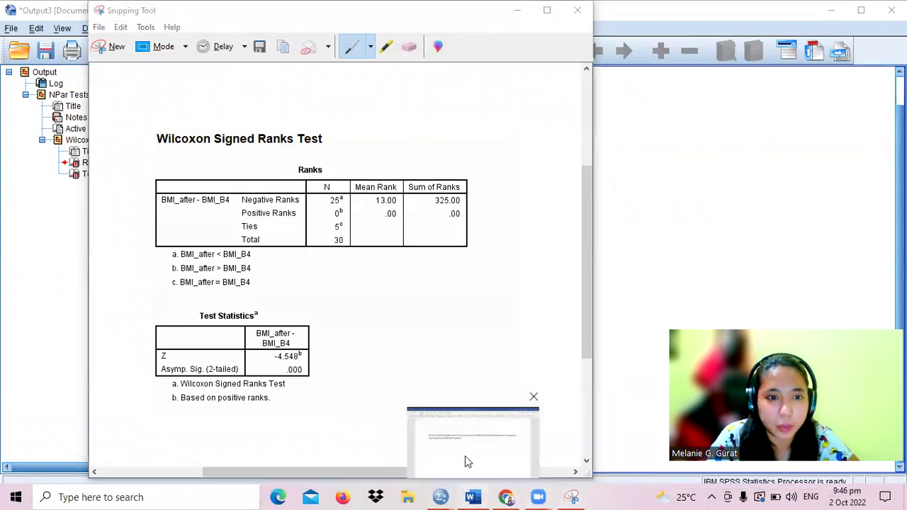
left_click(397, 217)
key("ctrl+a")
key("BackSpace")
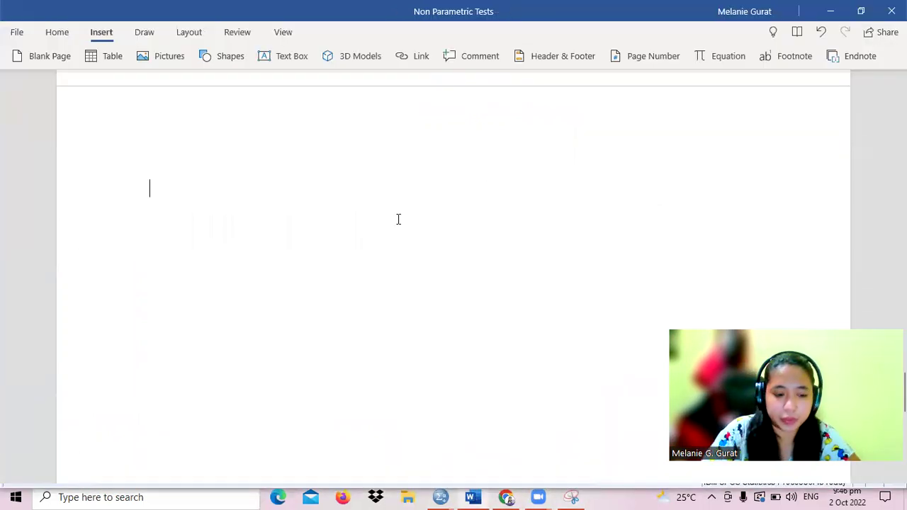
key("ctrl+z")
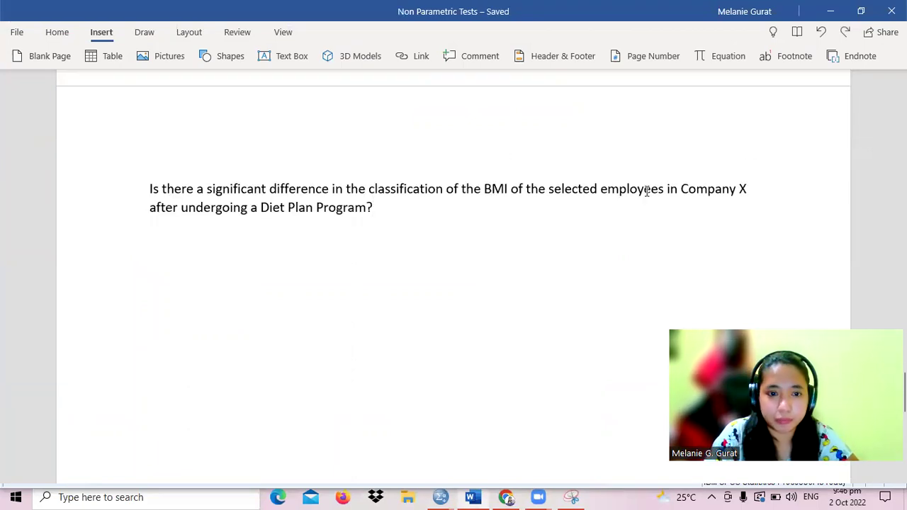
key("ctrl+v")
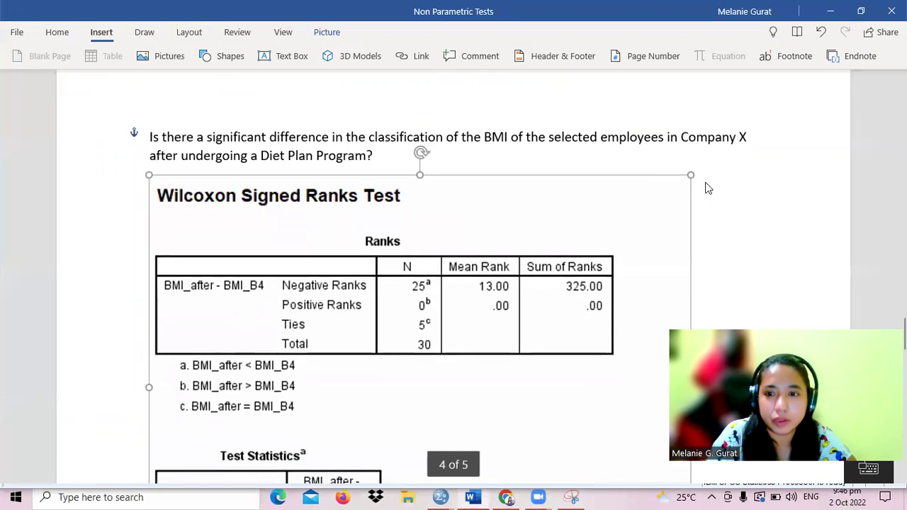
Try to resize the pasted Wilcoxon output picture, undo the changes and deselect the picture.
left_click_drag(689, 175, 628, 297)
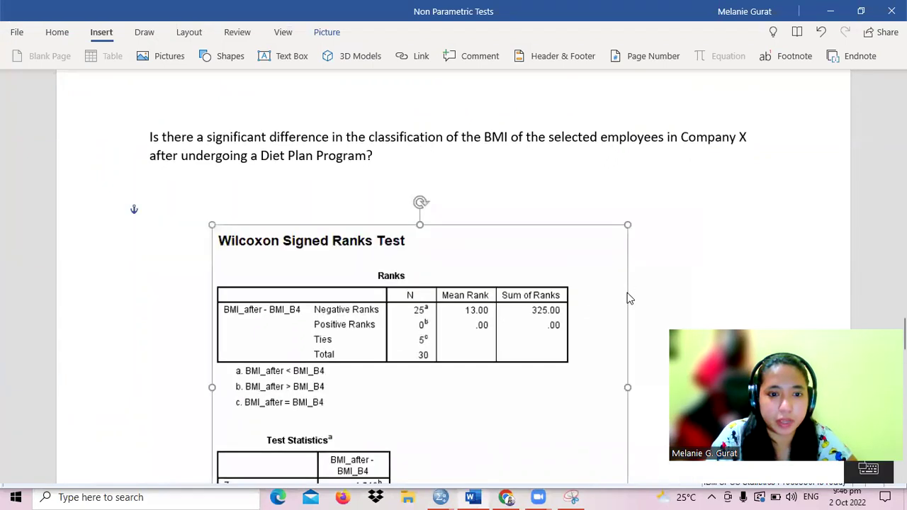
left_click_drag(625, 225, 646, 194)
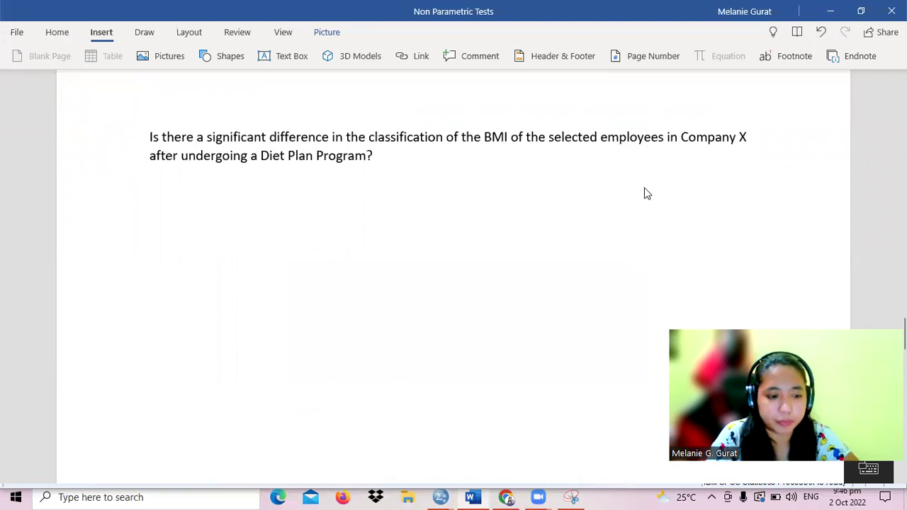
key("ctrl+z")
key("ctrl+z")
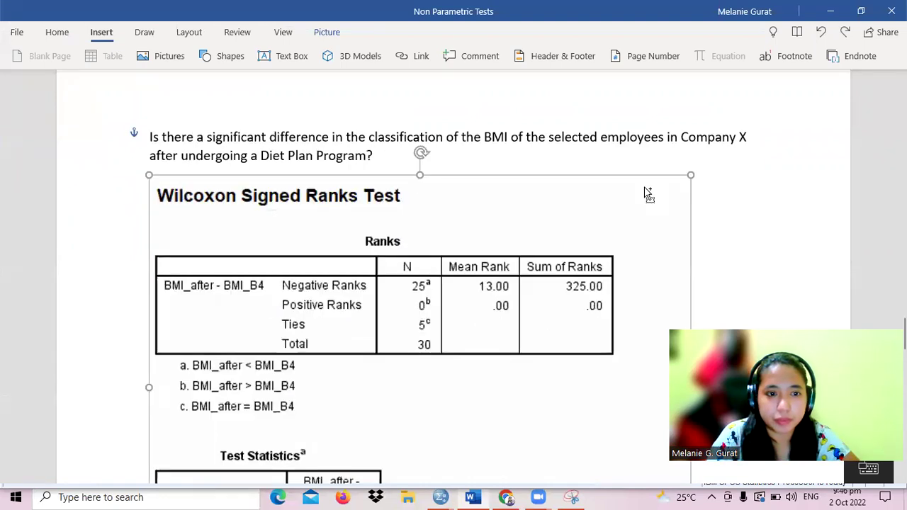
left_click(755, 202)
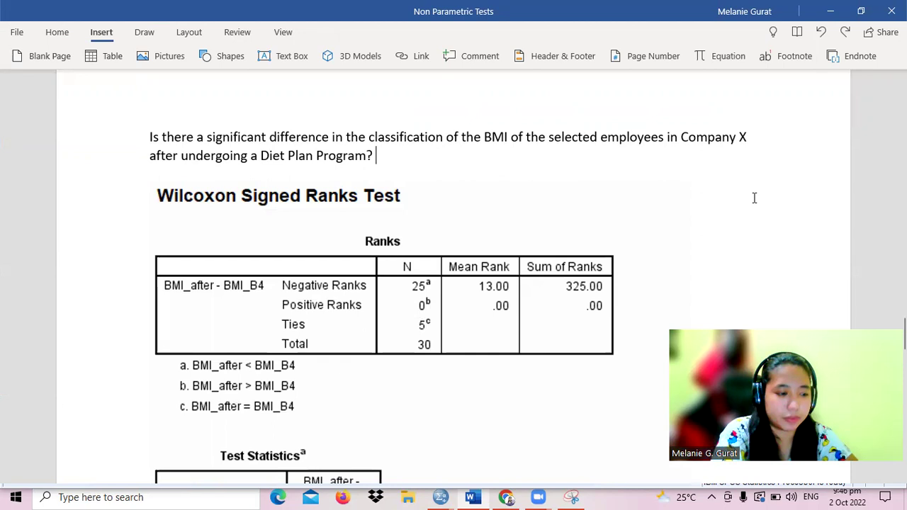